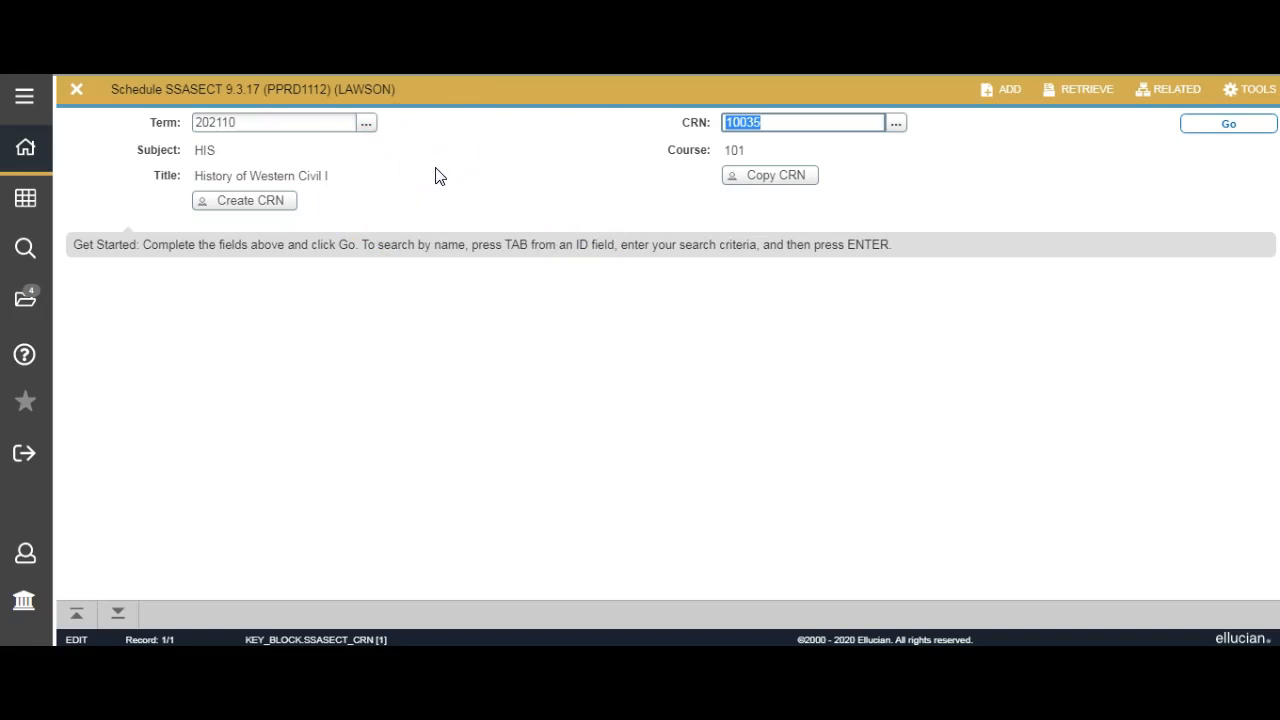
Leave the Schedule form and open the Section Comment (SSATEXT) record for term 202110, CRN 10035.
click(77, 95)
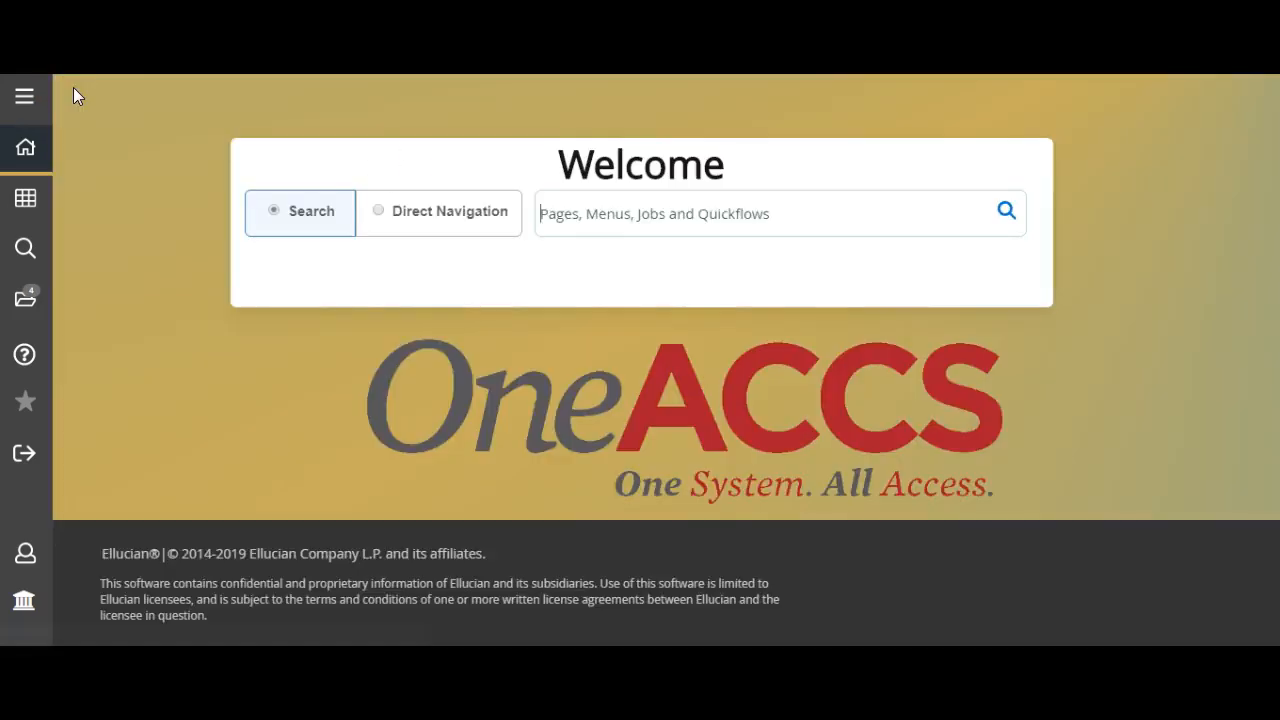
click(610, 214)
text(SSA)
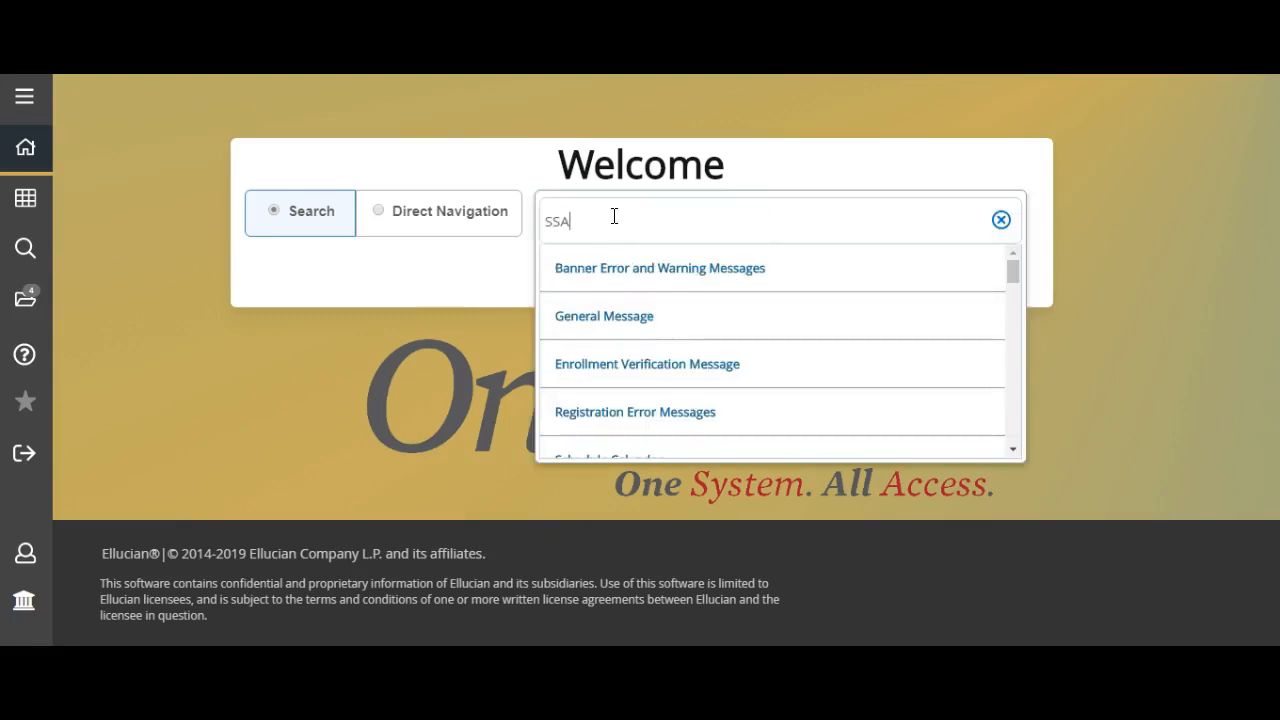
text(TEXT)
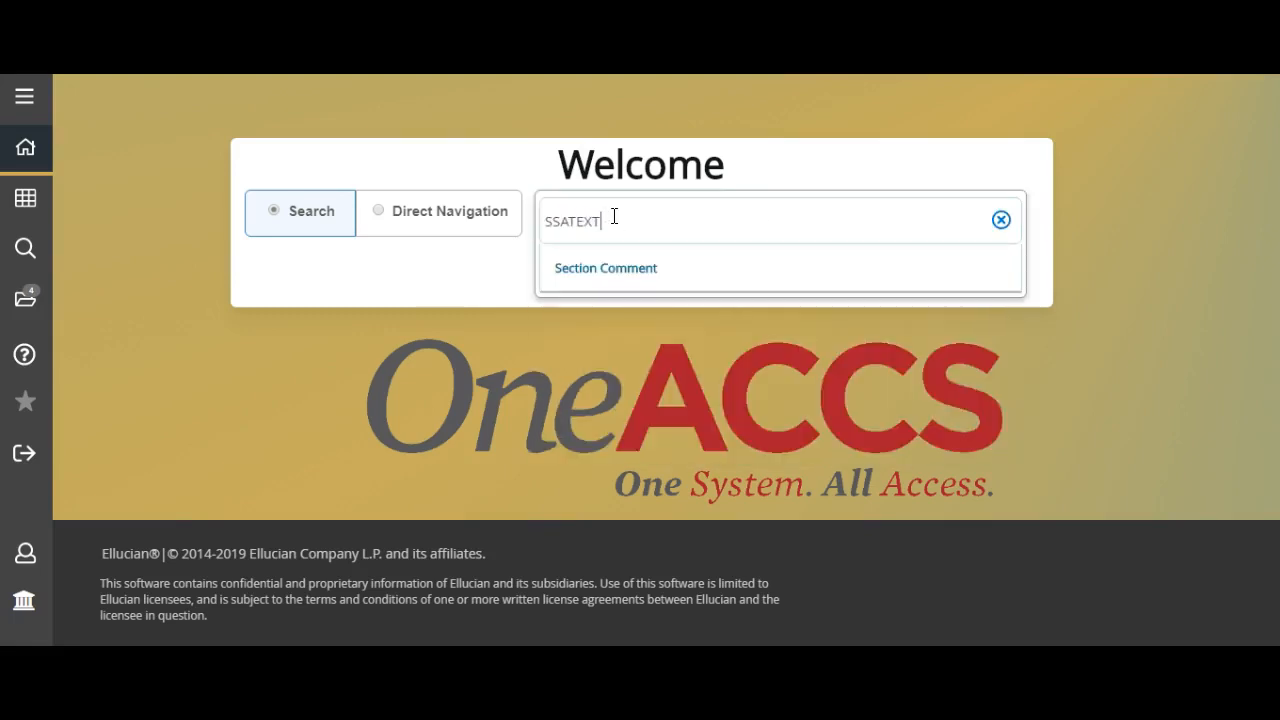
click(617, 268)
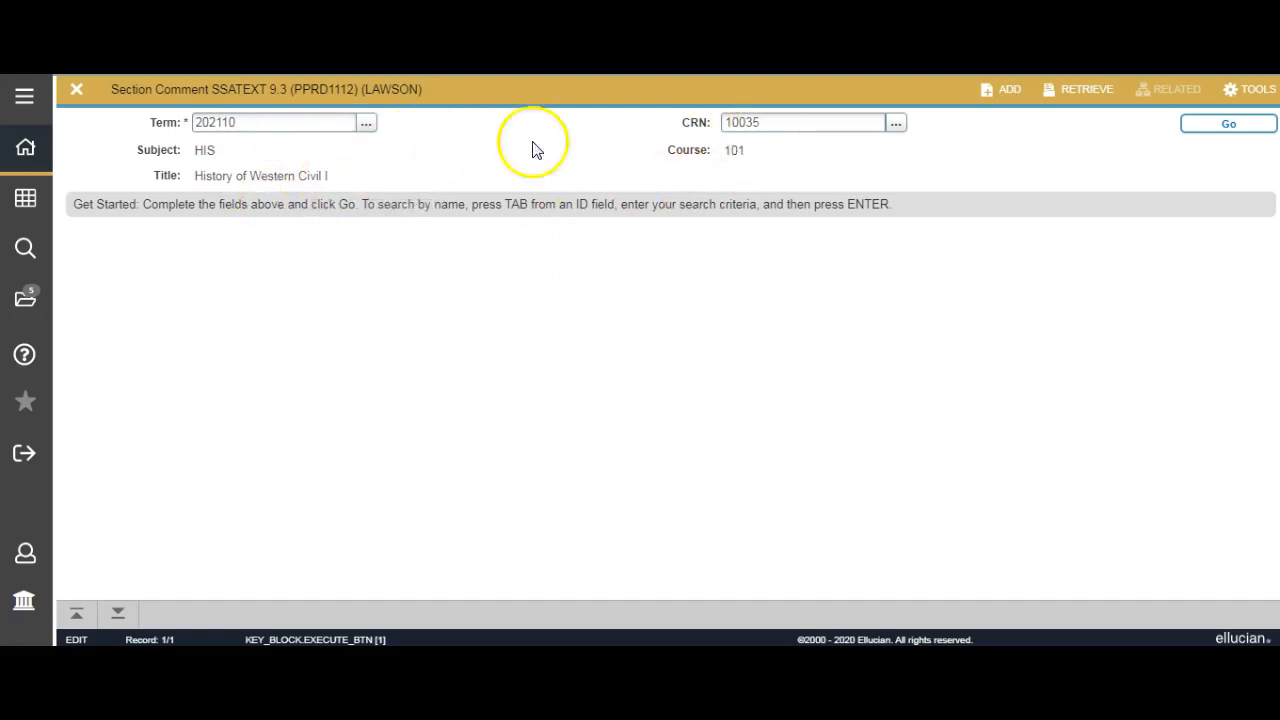
click(1198, 128)
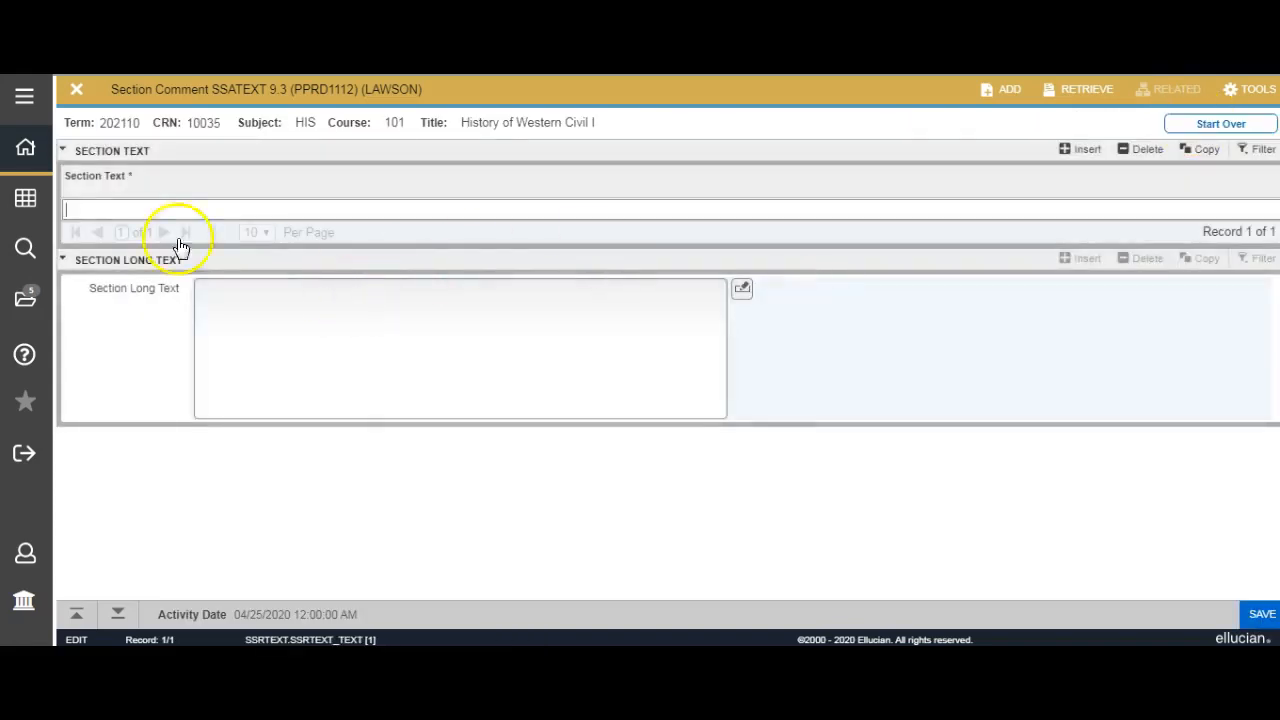
Begin the Section Long Text with "This is a VIRTUAL class. Class".
click(252, 365)
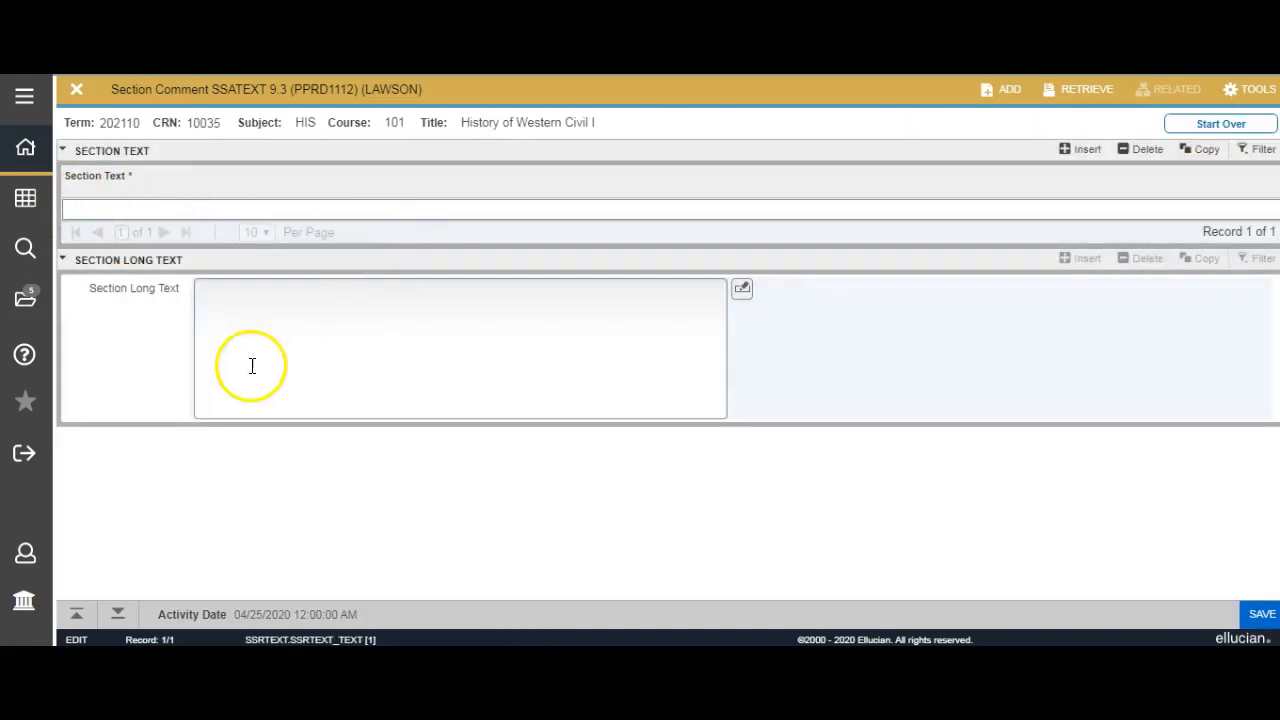
click(212, 292)
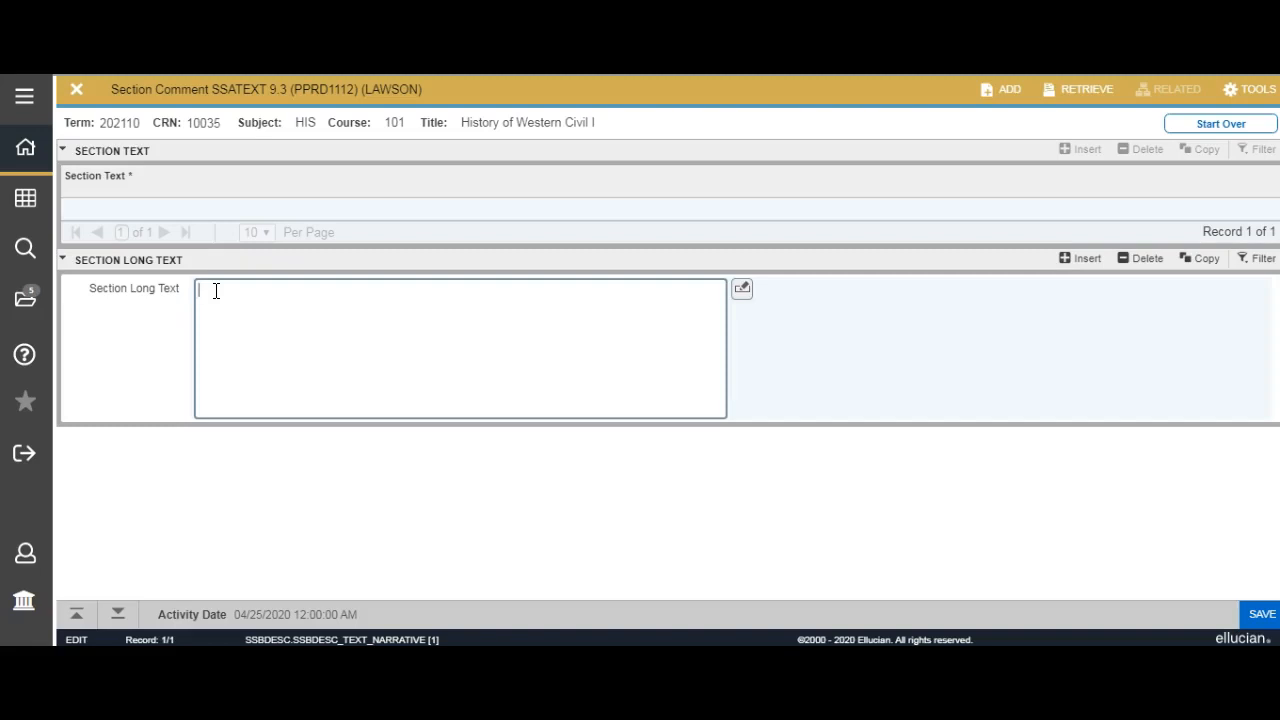
text(test)
key(BackSpace)
key(BackSpace)
key(BackSpace)
key(BackSpace)
text(This is a VIRTUAL class.  Class)
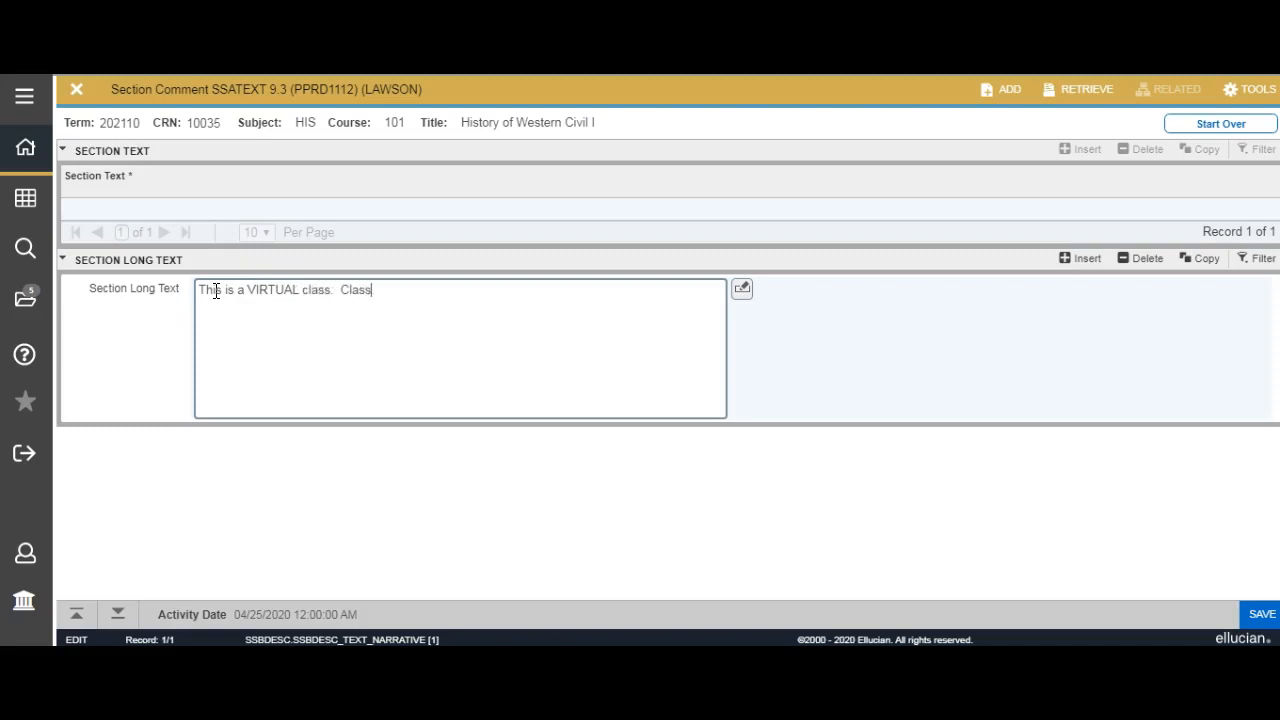
Continue the long text with "meets online via Blackboard on Tuesday and Thursday from 8:30 a.m. until 9:45 a.m.".
text( meets online via Blackb)
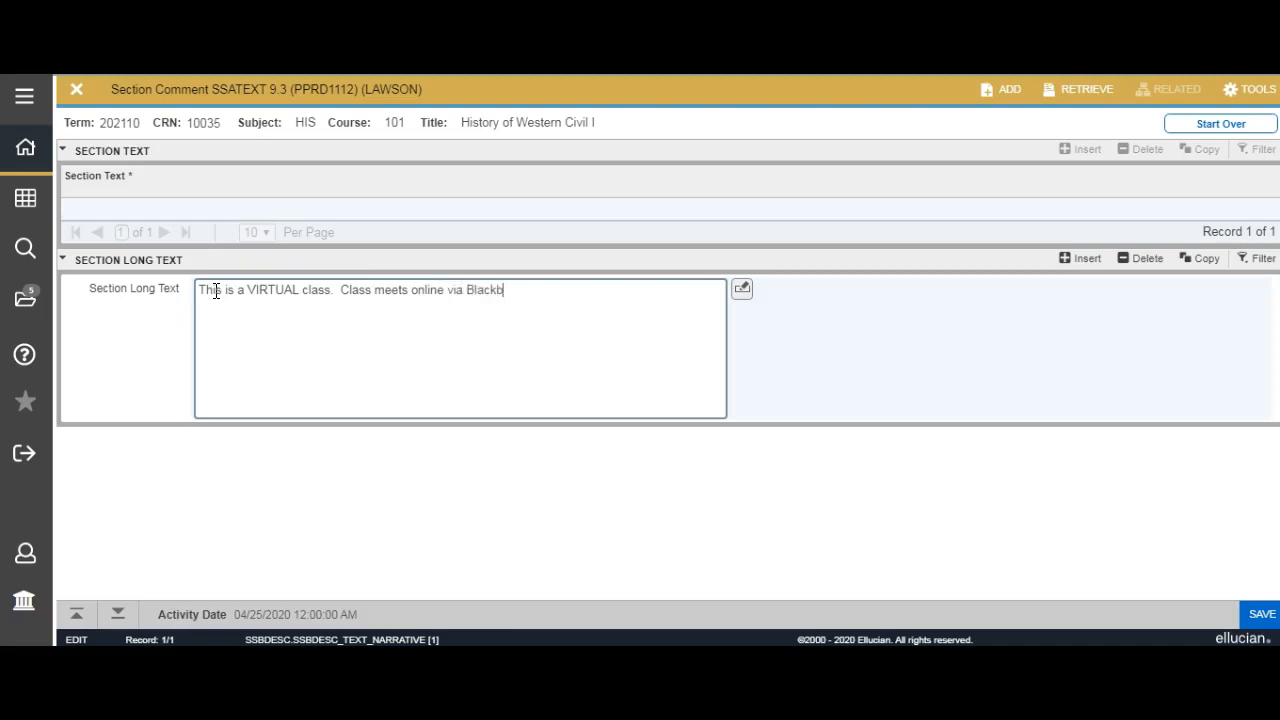
text(oard.  Cla)
key(BackSpace)
key(BackSpace)
key(BackSpace)
text(on Tuesday and Thh)
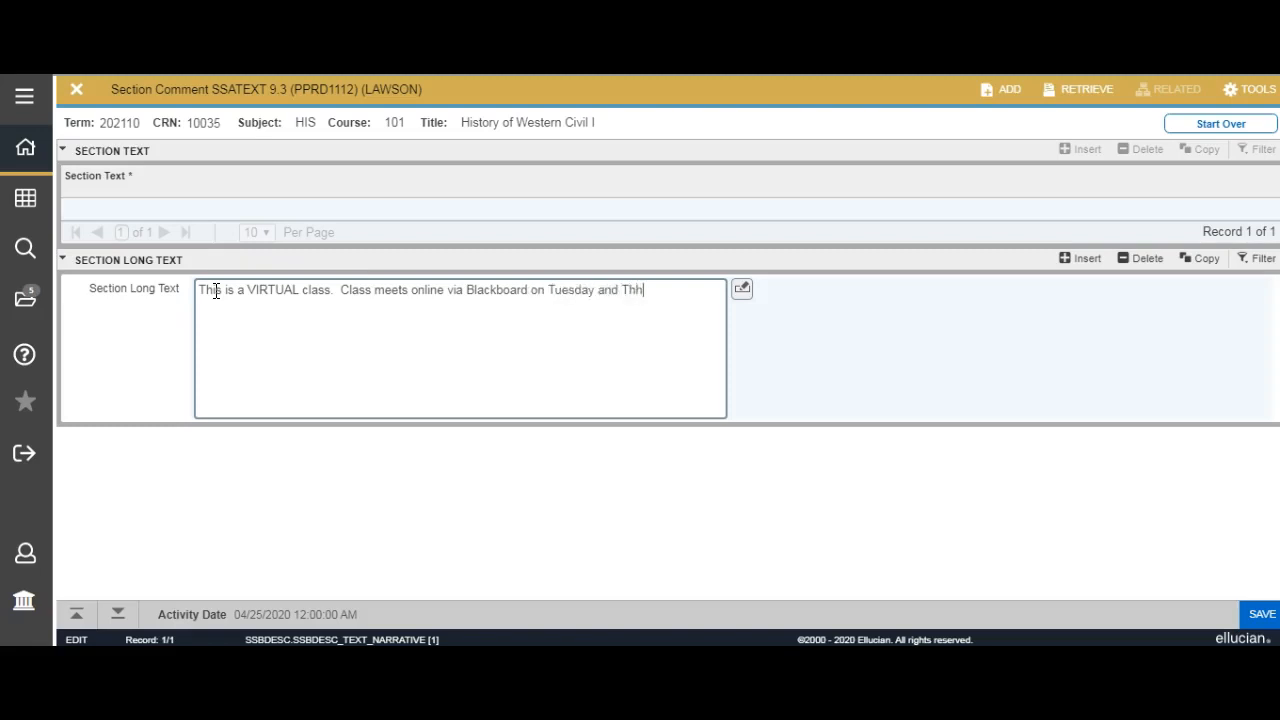
key(BackSpace)
text(ursday from 8:30 a.m. until 9:45 a.m. )
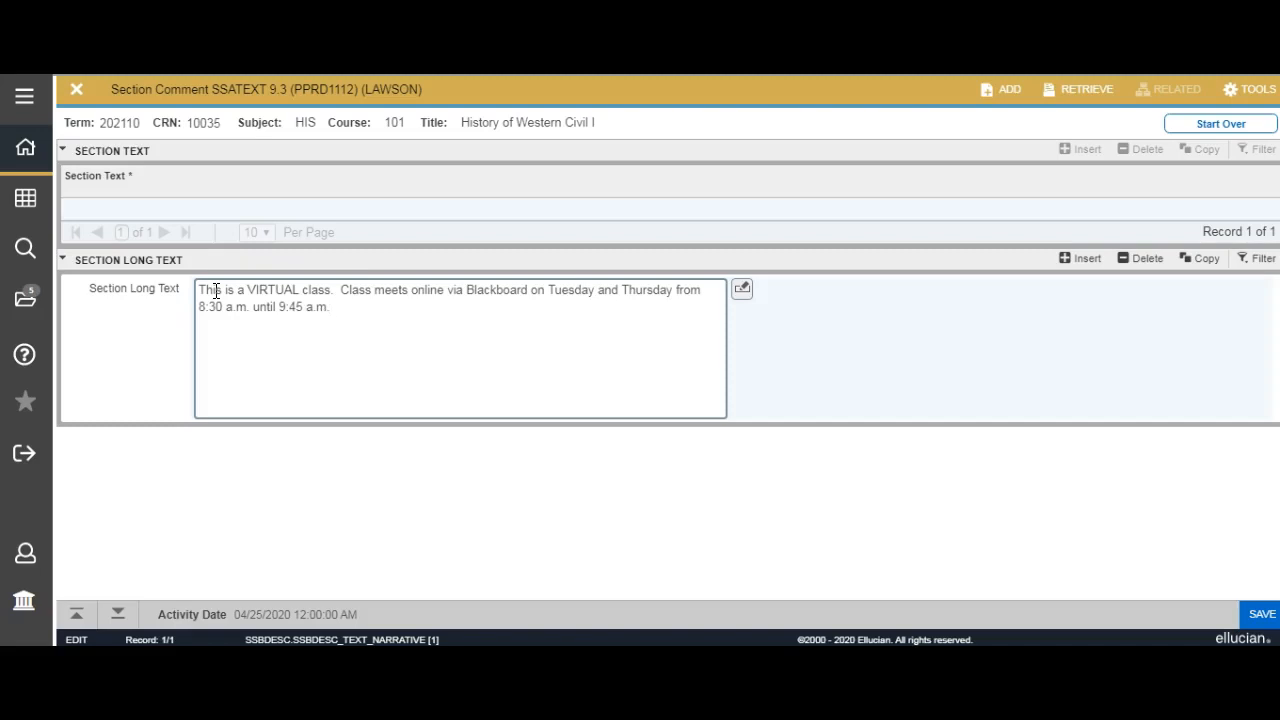
Add the requirement "Students MUST have a webcam and a headset" after the meeting times in the long text.
text( Students MUST have a webcam and a)
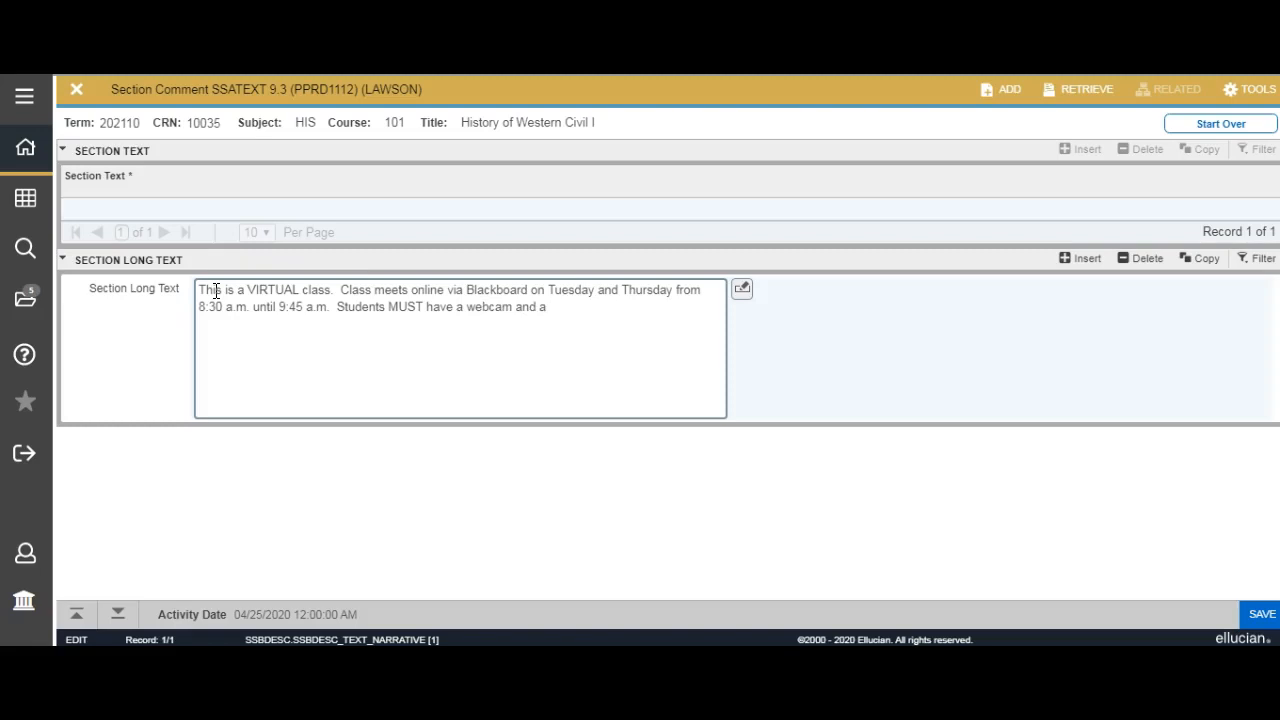
text(headset to)
key(BackSpace)
key(BackSpace)
key(BackSpace)
key(BackSpace)
Insert "computer," before "webcam" in the requirement and end the sentence with "to enroll in this course.".
click(464, 310)
text(demo)
key(BackSpace)
key(BackSpace)
text(omo)
key(BackSpace)
text(puter,)
click(657, 307)
text(to enroll in this course.)
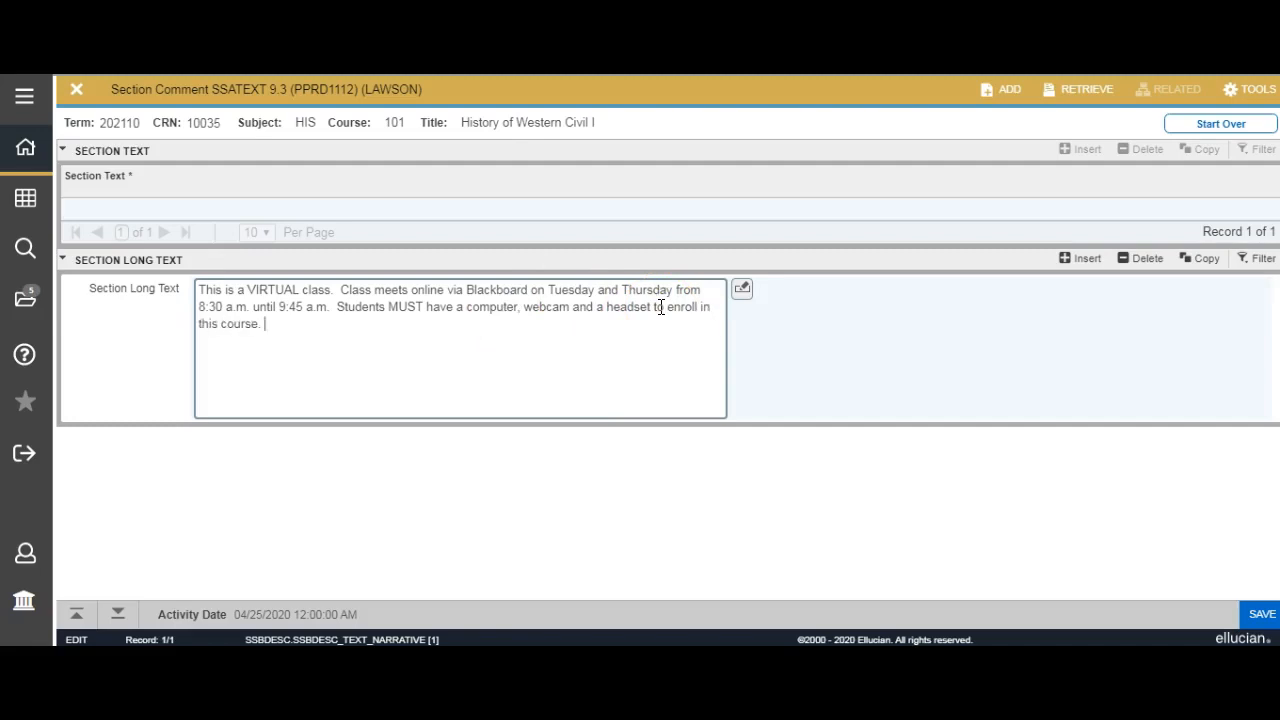
Expand the requirement to read "have internet access, a computer, webcam and a headset".
click(469, 311)
key(BackSpace)
key(BackSpace)
text(internet acces)
text(,)
key(BackSpace)
key(BackSpace)
text(s, a)
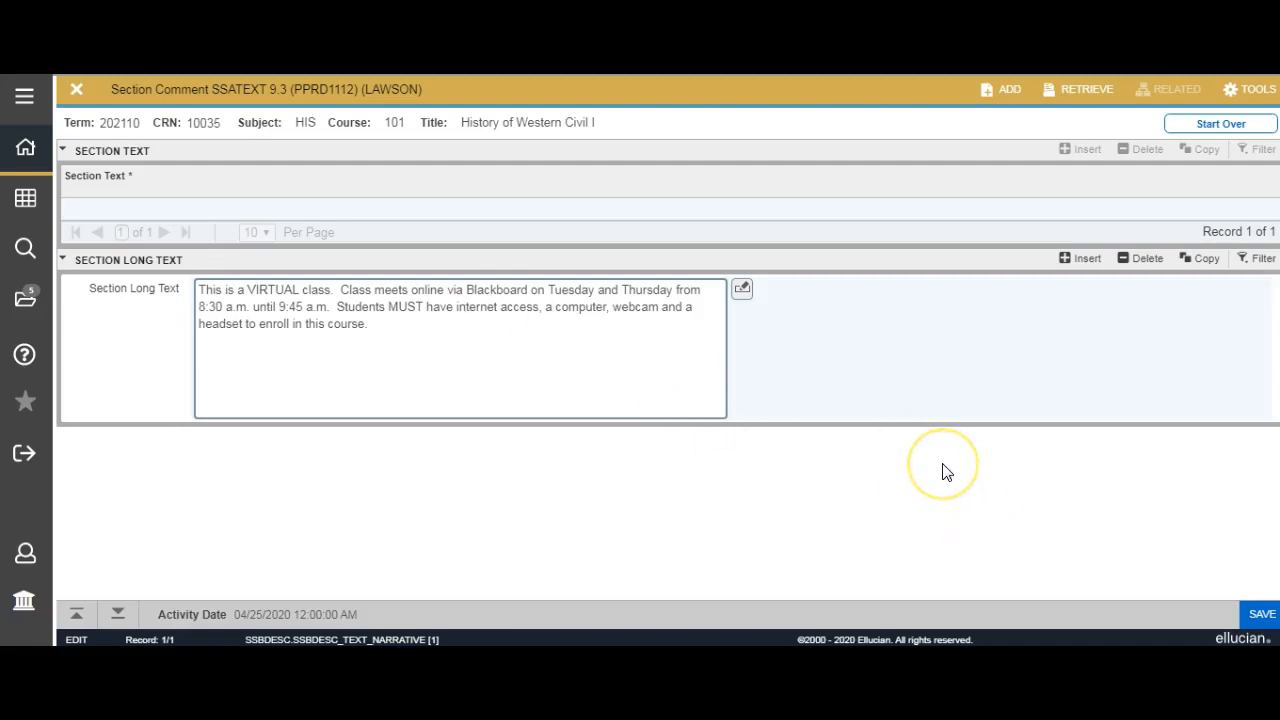
Save the section comment and close the Section Comment form.
key(F10)
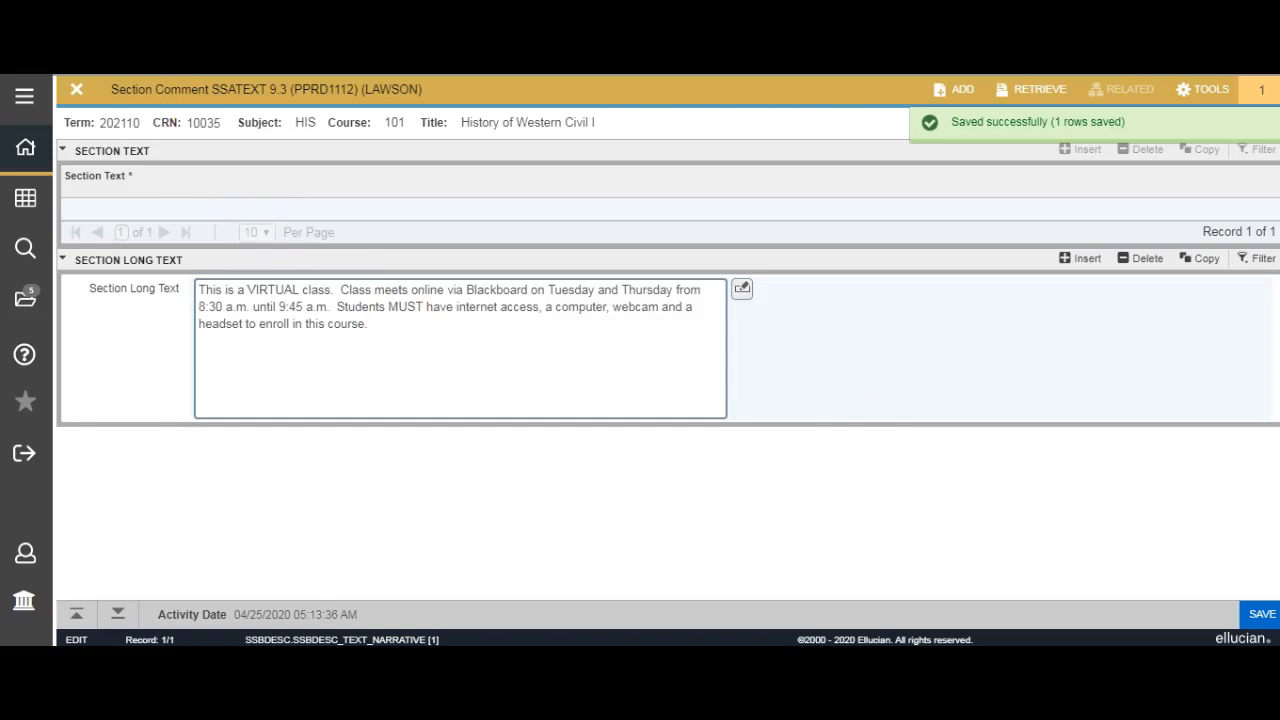
click(78, 93)
click(78, 91)
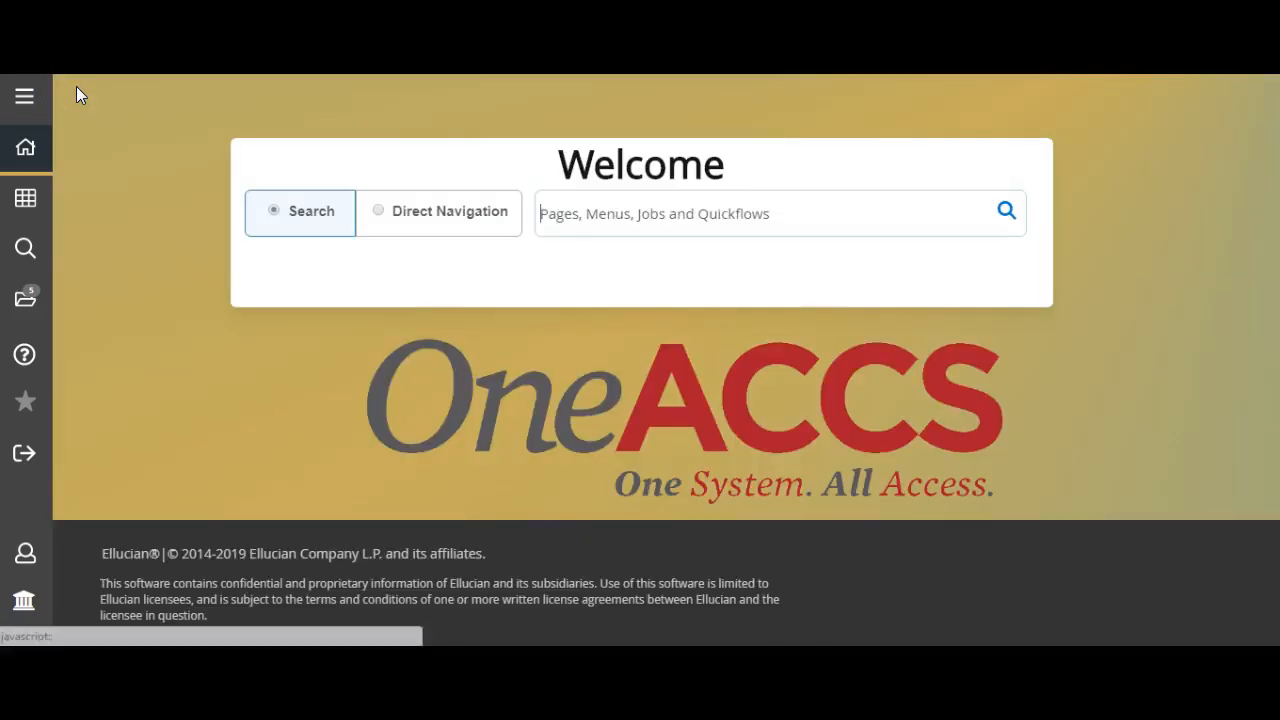